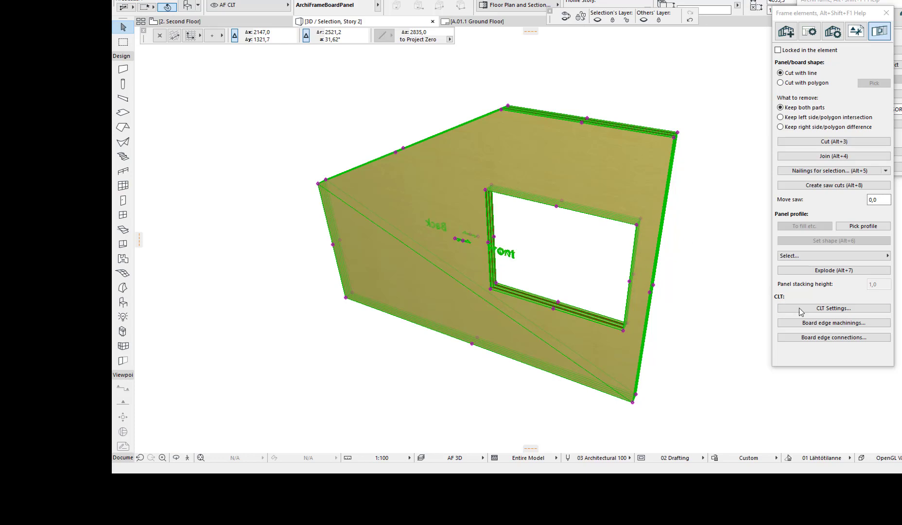
Step: In Board edge machinings, give the CLT panel's right edge a Groove/lap of depth 60 and width 20
{"action": "left_click", "coordinate": [830, 16]}
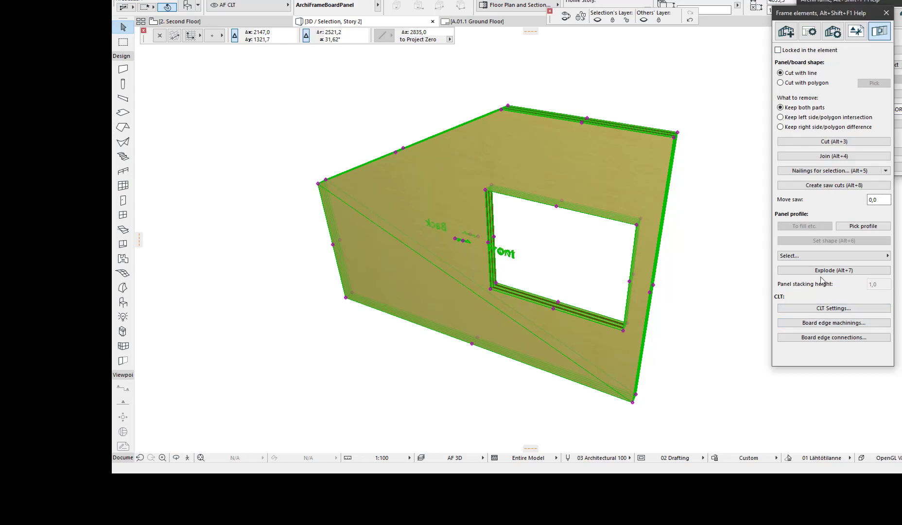
{"action": "left_click", "coordinate": [827, 325]}
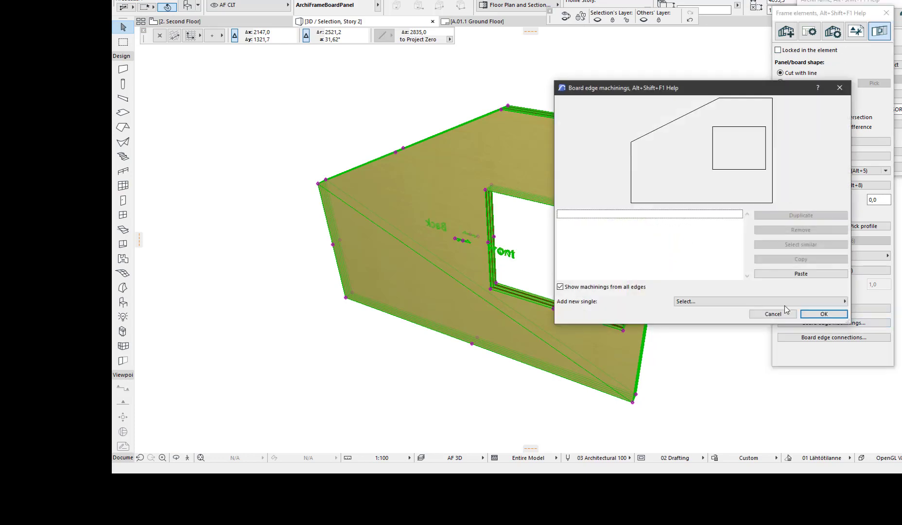
{"action": "left_click", "coordinate": [773, 118]}
{"action": "left_click", "coordinate": [745, 301]}
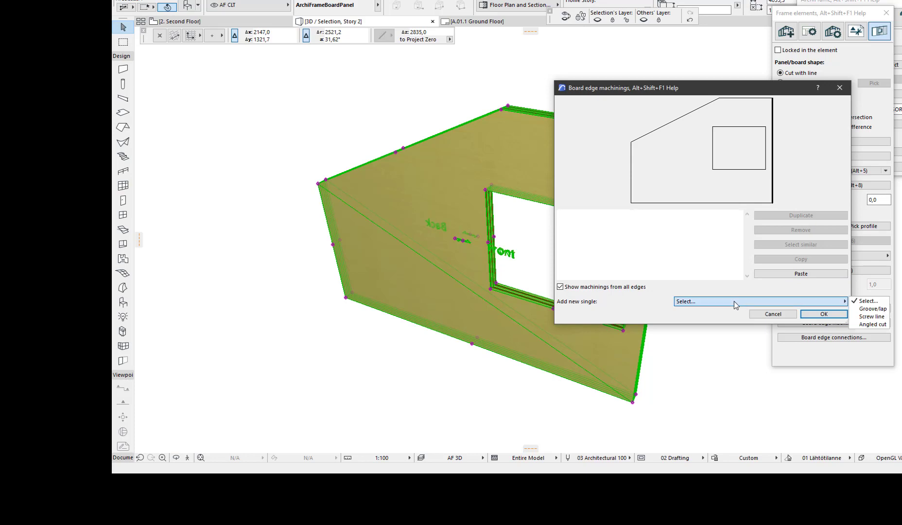
{"action": "left_click", "coordinate": [857, 311]}
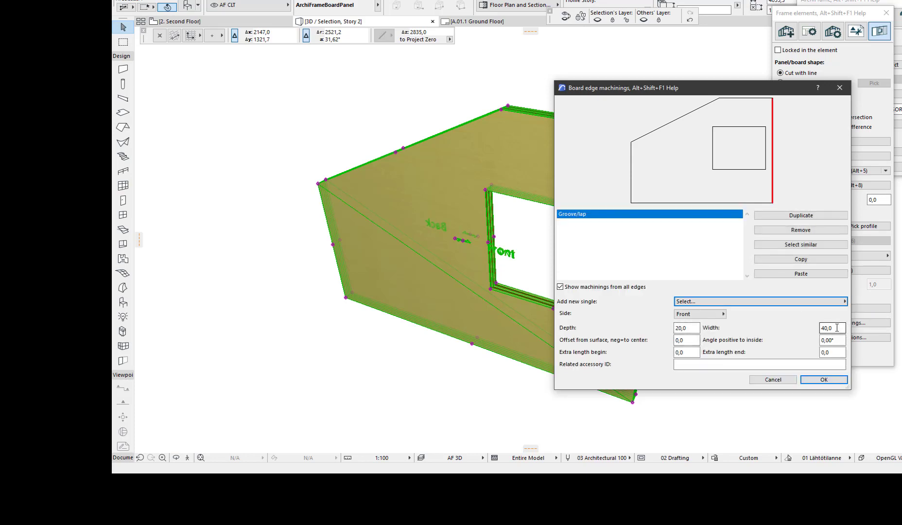
{"action": "key", "text": "Tab"}
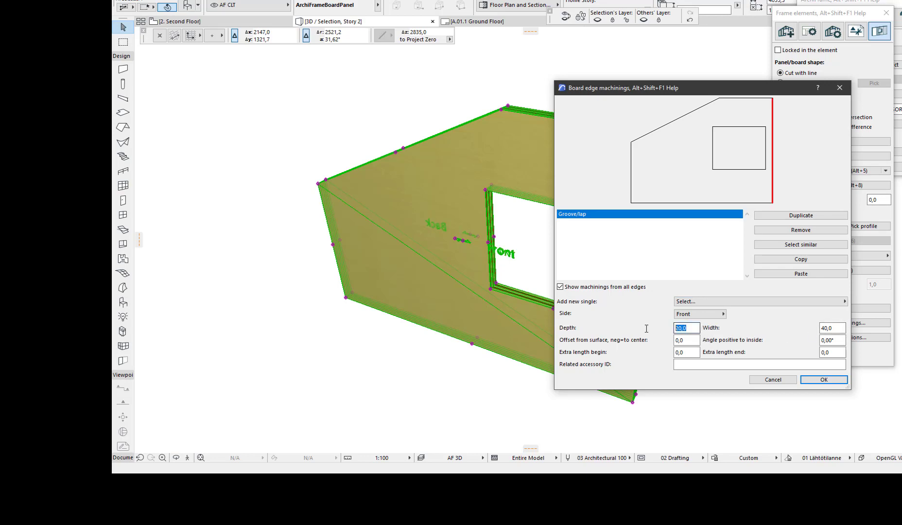
{"action": "type", "text": "60"}
{"action": "key", "text": "Tab"}
{"action": "type", "text": "20,0"}
Step: Add a Screw line to that edge with screw ID 'CLT Screw 10x100' and screw length 100
{"action": "left_click", "coordinate": [818, 304]}
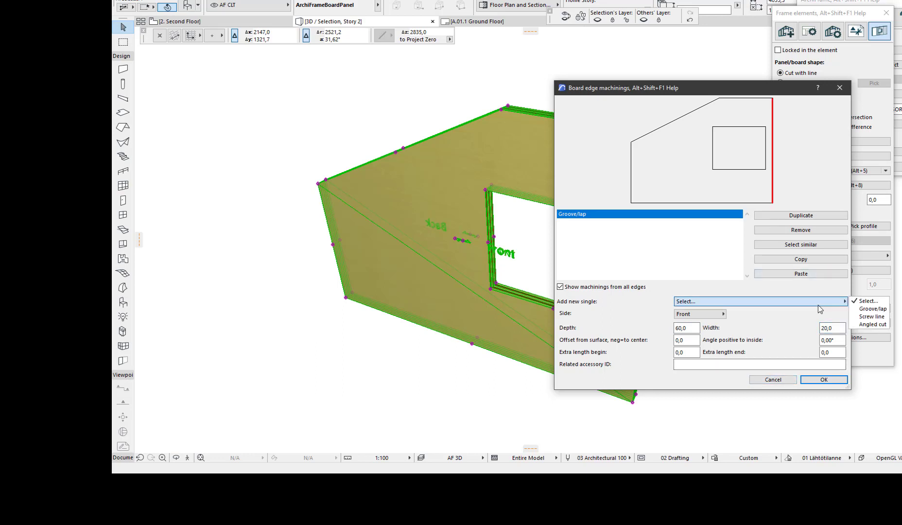
{"action": "left_click", "coordinate": [868, 317]}
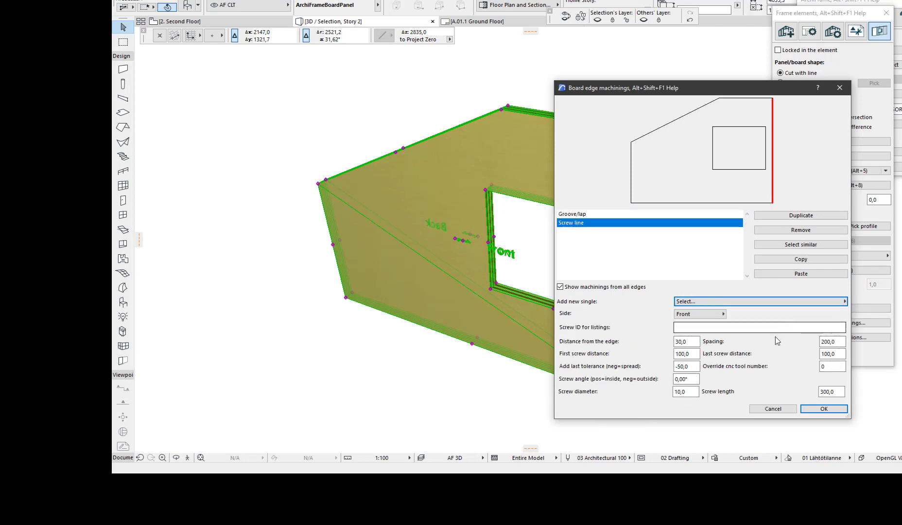
{"action": "key", "text": "Tab"}
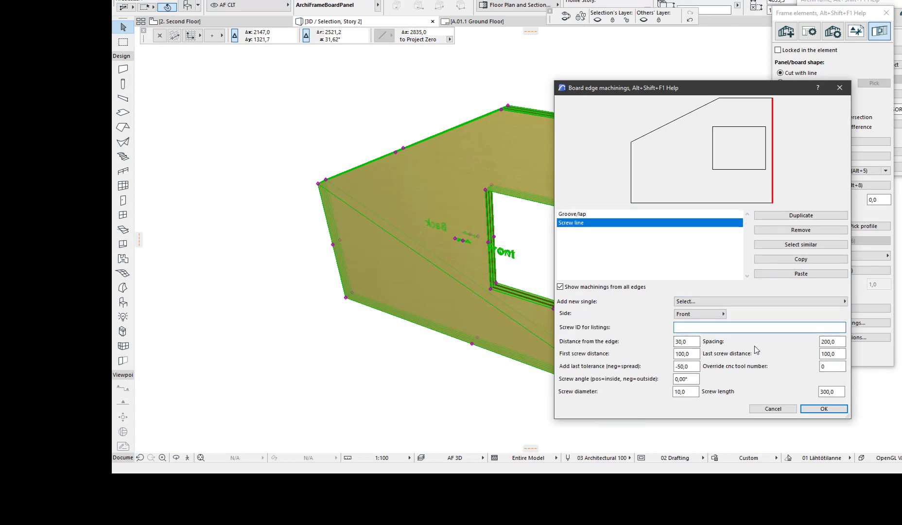
{"action": "type", "text": "CLT Screw 10x100"}
{"action": "double_click", "coordinate": [835, 391]}
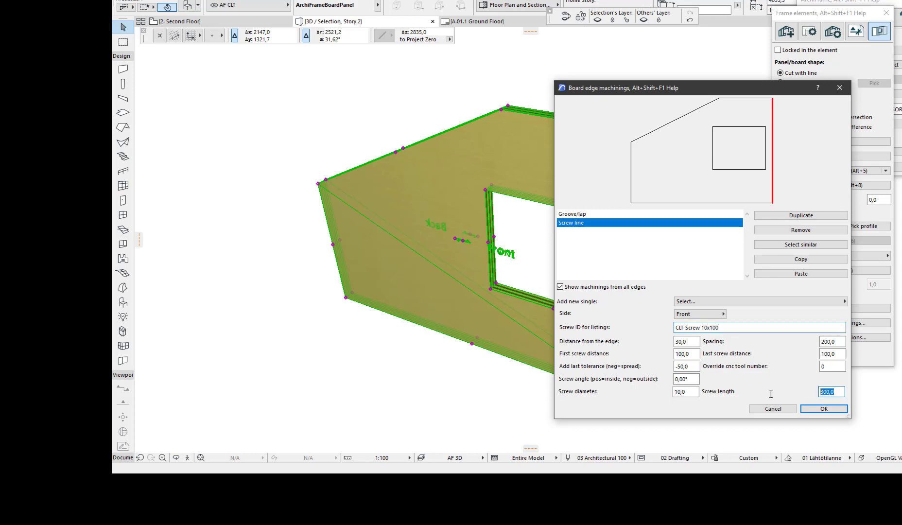
{"action": "type", "text": "100"}
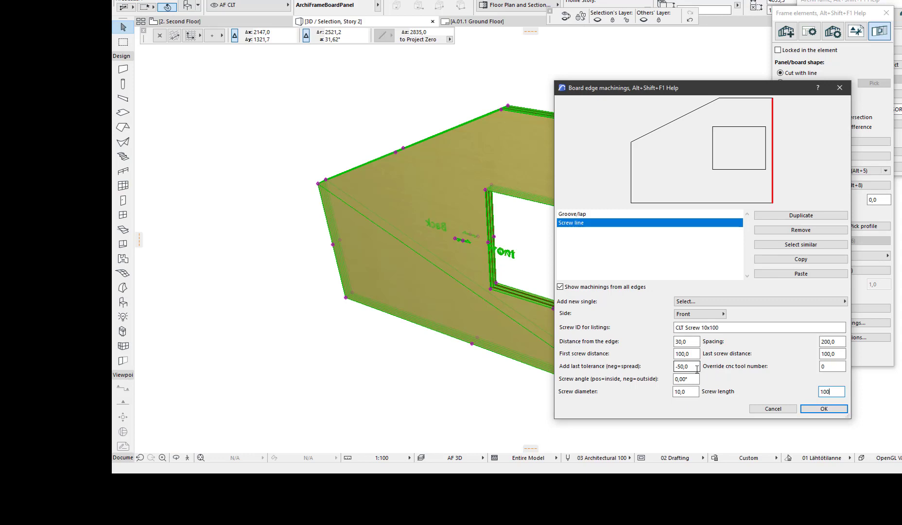
{"action": "left_click", "coordinate": [694, 354]}
Step: Apply the groove and screw line, then zoom and orbit the 3D view to inspect the right edge
{"action": "left_click", "coordinate": [823, 411]}
{"action": "scroll", "coordinate": [657, 238], "scroll_direction": "up", "scroll_amount": 6}
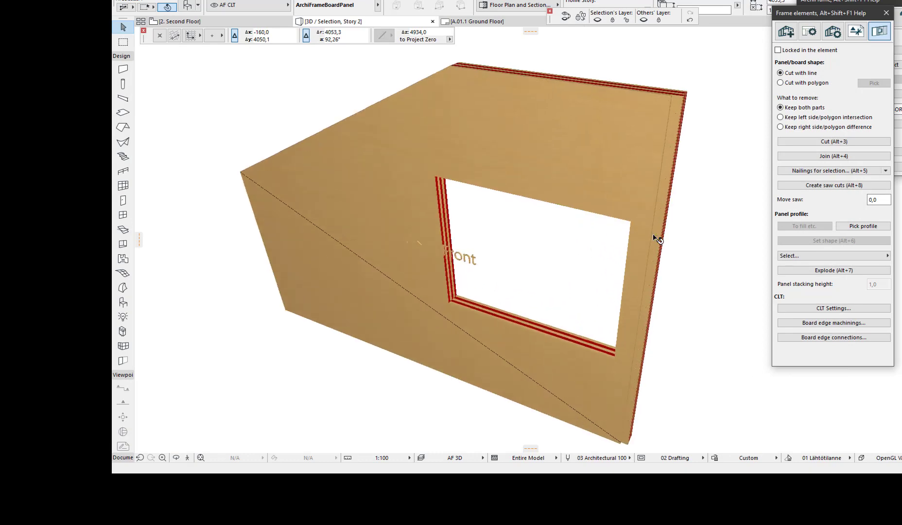
{"action": "scroll", "coordinate": [657, 238], "scroll_direction": "up", "scroll_amount": 1}
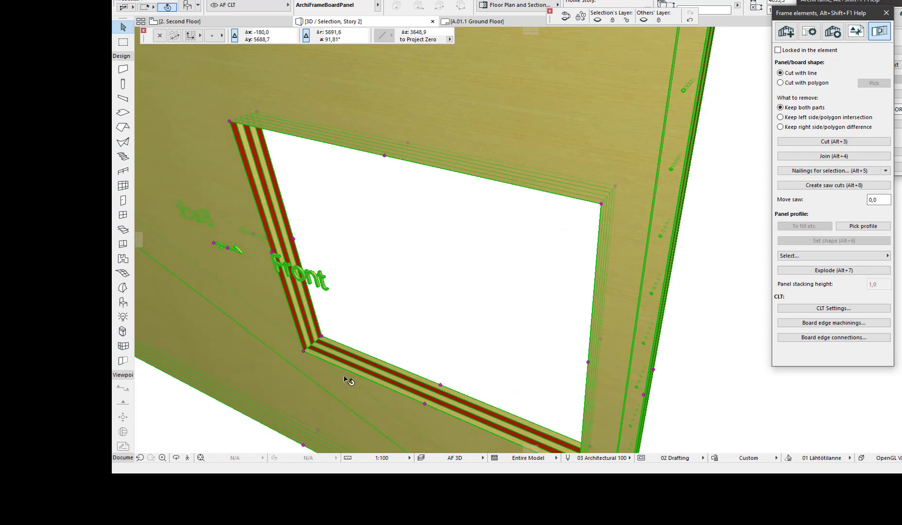
{"action": "scroll", "coordinate": [451, 386], "scroll_direction": "down", "scroll_amount": 5}
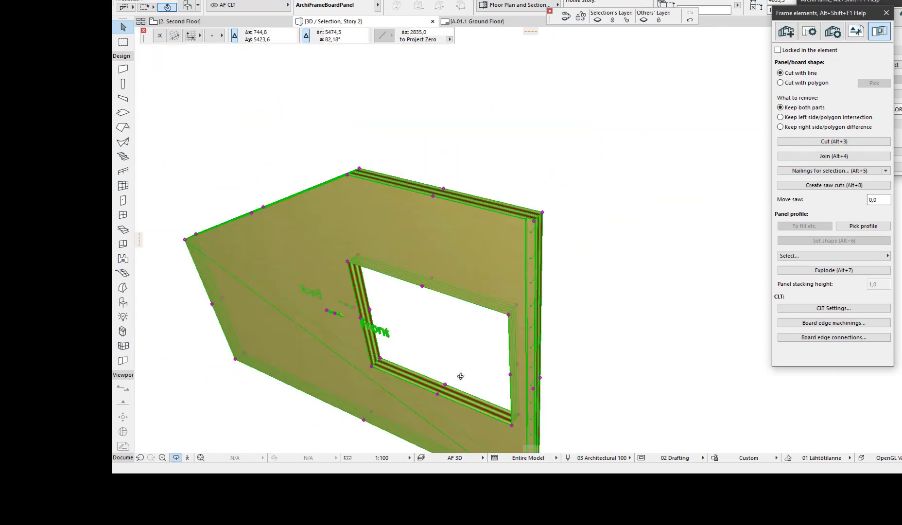
{"action": "middle_click_drag", "start_coordinate": [461, 374], "coordinate": [472, 353], "text": "shift"}
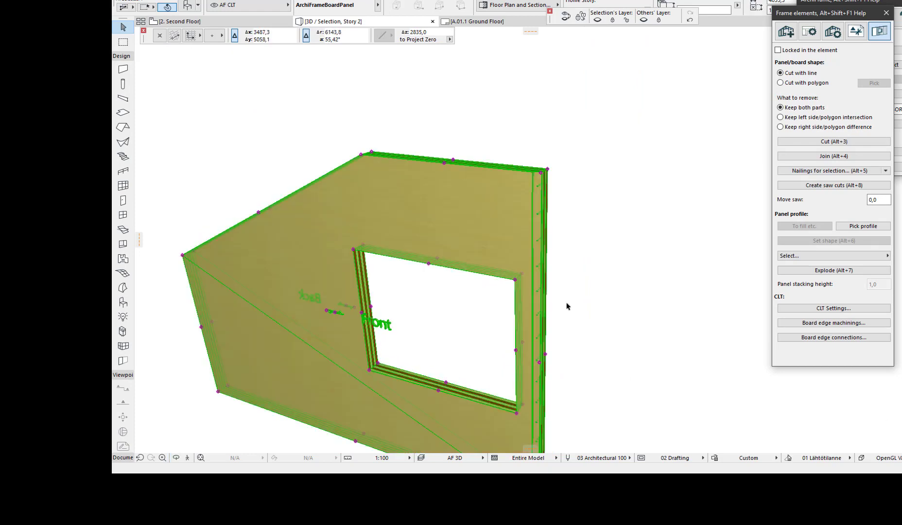
{"action": "middle_click_drag", "start_coordinate": [565, 304], "coordinate": [654, 222], "text": "shift"}
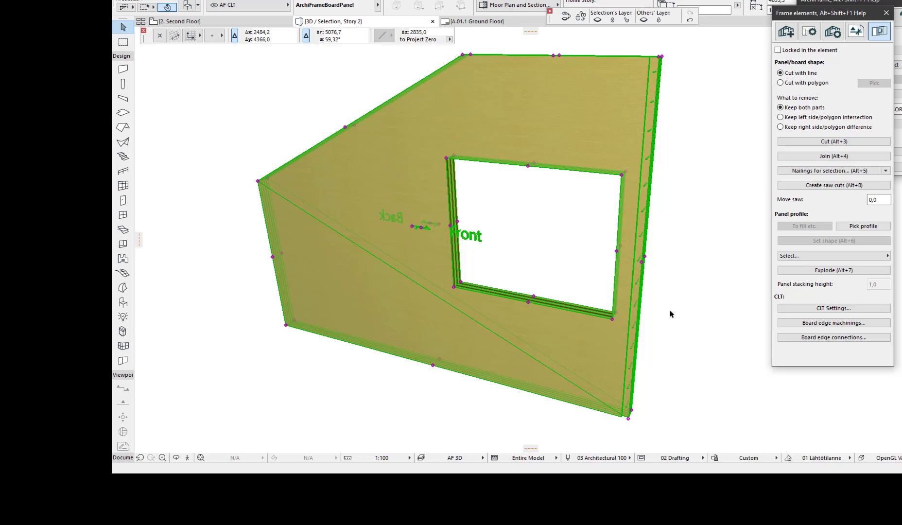
Step: Add Groove/lap machinings to the window opening's four edges with 60 extra length at each end
{"action": "left_click", "coordinate": [834, 322]}
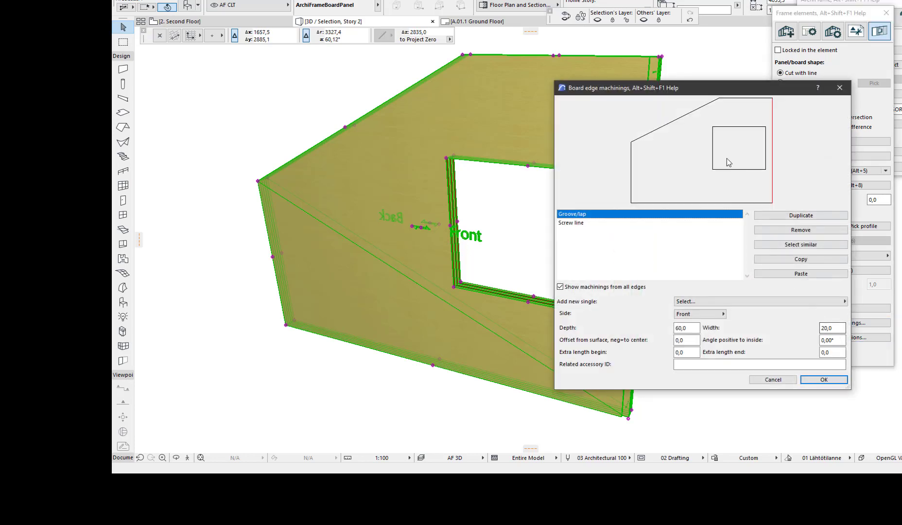
{"action": "left_click", "coordinate": [730, 127]}
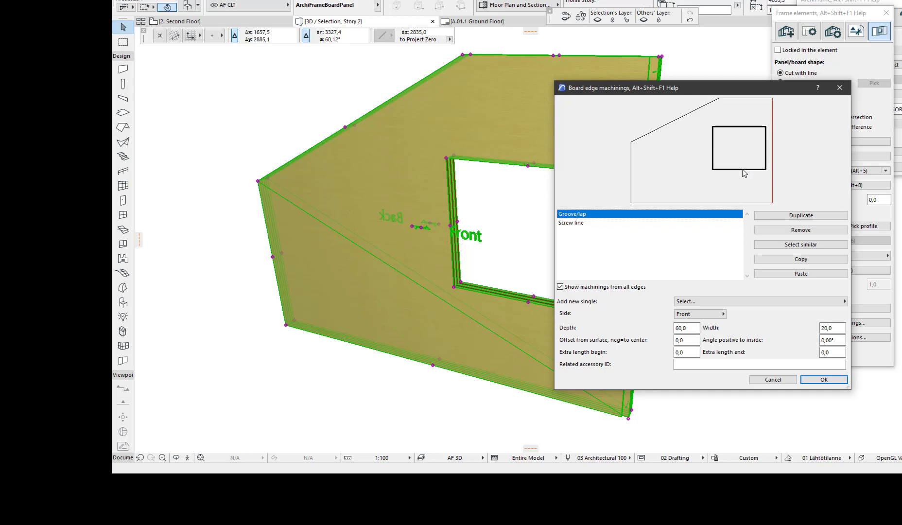
{"action": "left_click", "coordinate": [783, 302]}
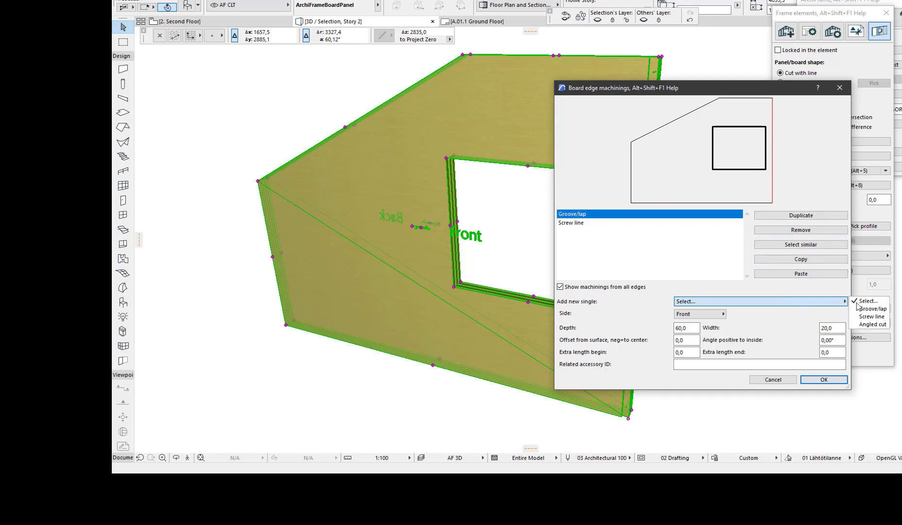
{"action": "left_click", "coordinate": [876, 309]}
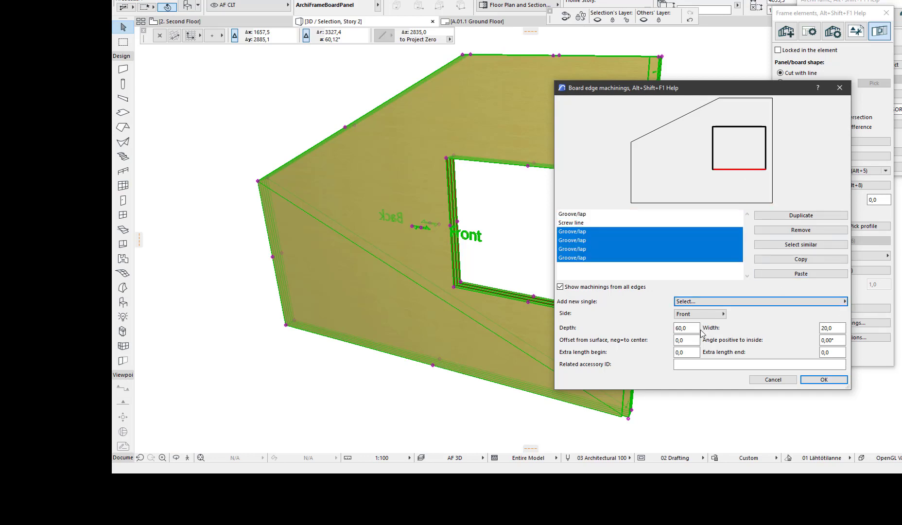
{"action": "left_click", "coordinate": [689, 329]}
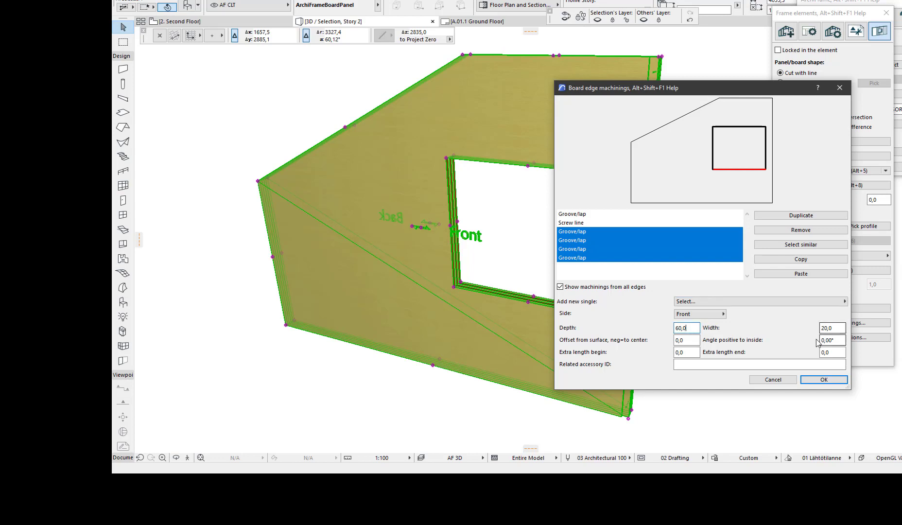
{"action": "left_click", "coordinate": [693, 352]}
{"action": "left_click_drag", "start_coordinate": [694, 353], "coordinate": [675, 353]}
{"action": "type", "text": "6"}
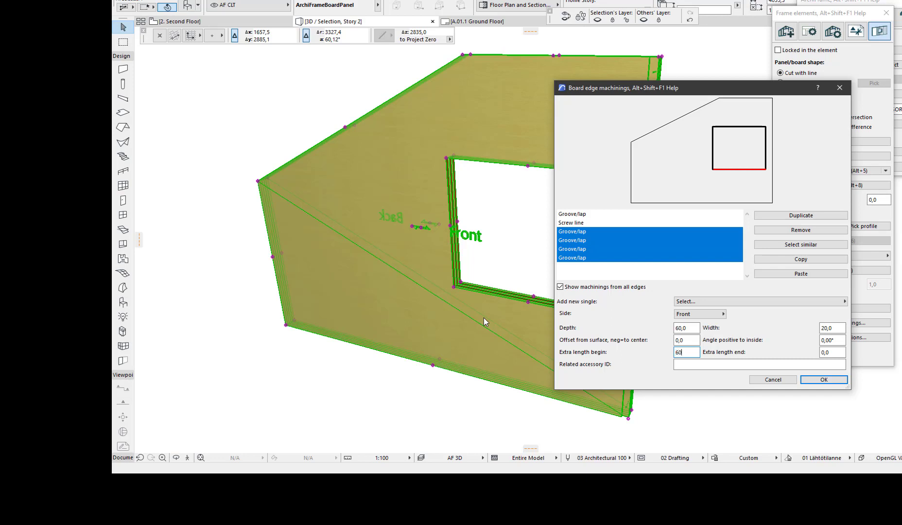
{"action": "type", "text": "0"}
{"action": "key", "text": "Tab"}
{"action": "type", "text": "60"}
Step: Apply the opening grooves and zoom in on the opening's corner to check them in 3D
{"action": "left_click", "coordinate": [822, 380]}
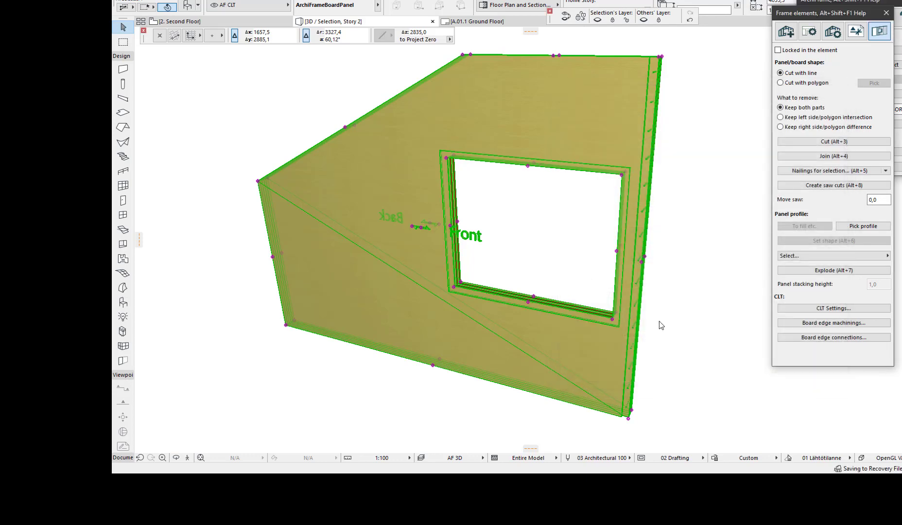
{"action": "scroll", "coordinate": [618, 328], "scroll_direction": "up", "scroll_amount": 5}
{"action": "scroll", "coordinate": [328, 269], "scroll_direction": "up", "scroll_amount": 6}
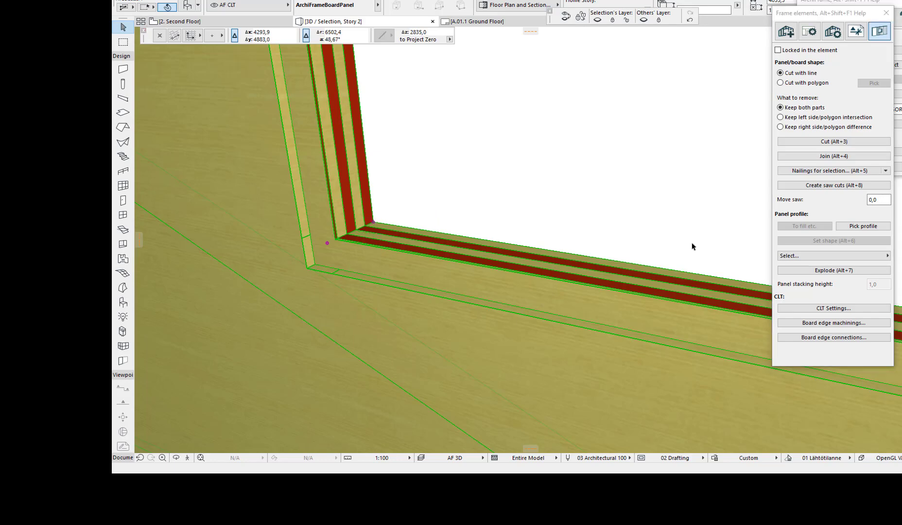
{"action": "left_click", "coordinate": [857, 326]}
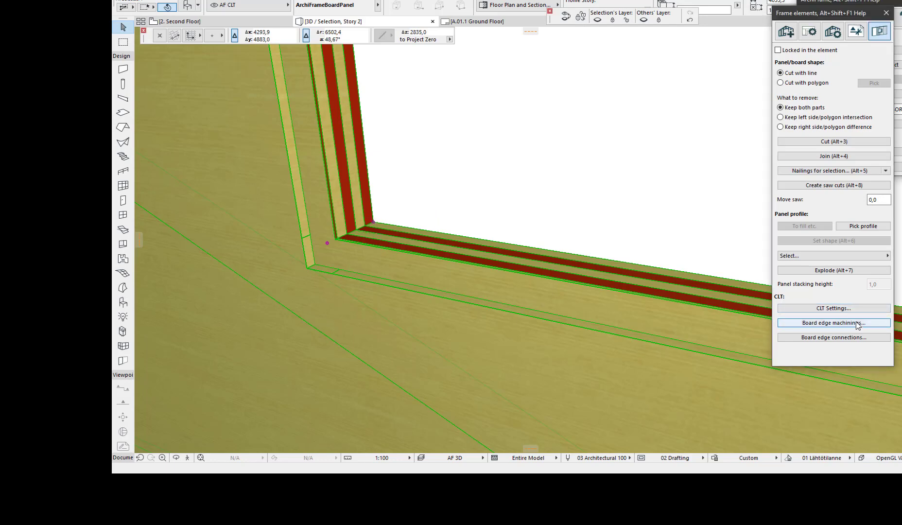
Step: Reopen Board edge machinings and review the Groove/lap rows one by one
{"action": "left_click", "coordinate": [820, 322]}
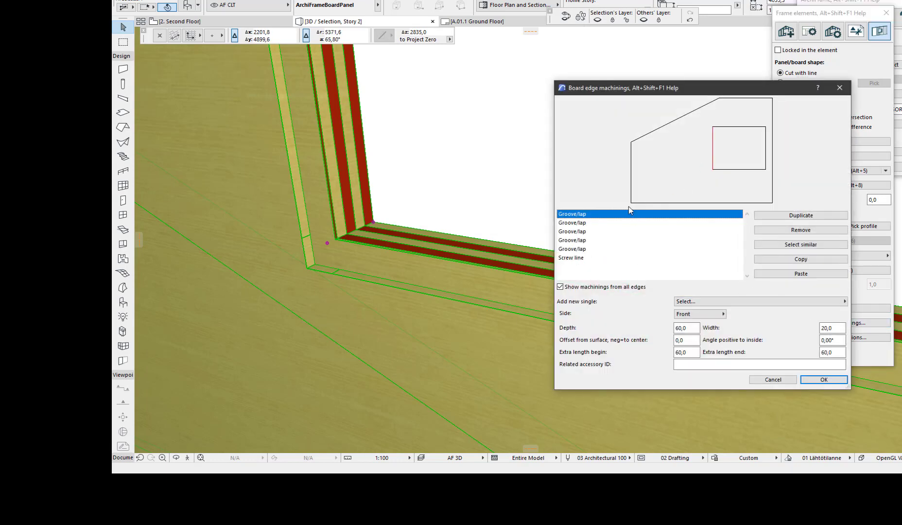
{"action": "left_click", "coordinate": [583, 223]}
{"action": "left_click", "coordinate": [582, 232]}
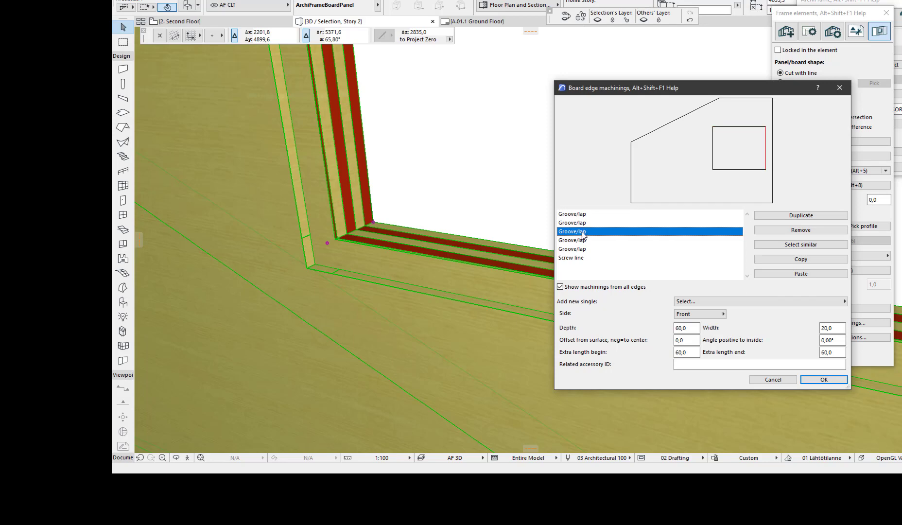
{"action": "left_click", "coordinate": [581, 241]}
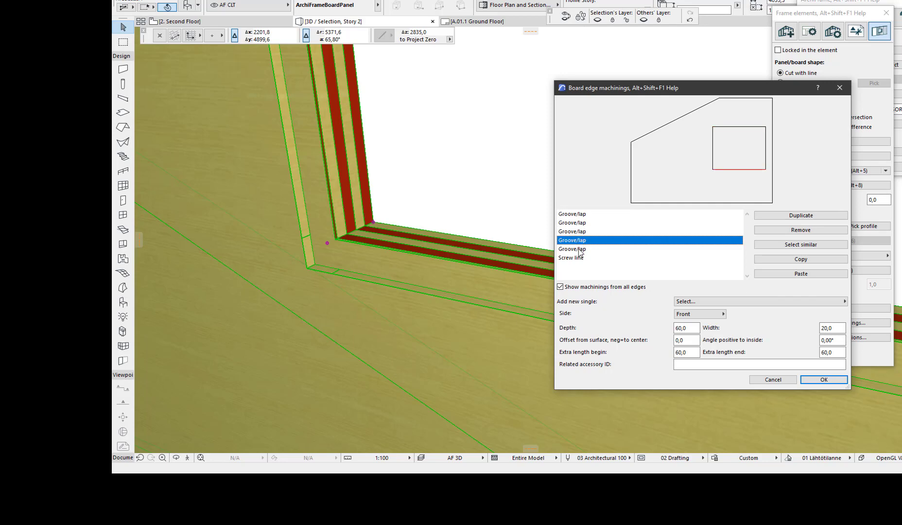
{"action": "left_click", "coordinate": [579, 249]}
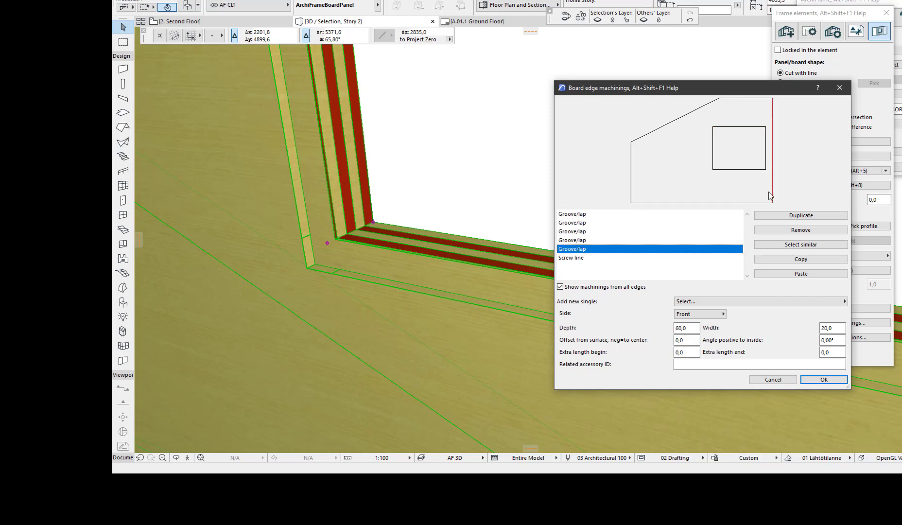
{"action": "left_click", "coordinate": [602, 241]}
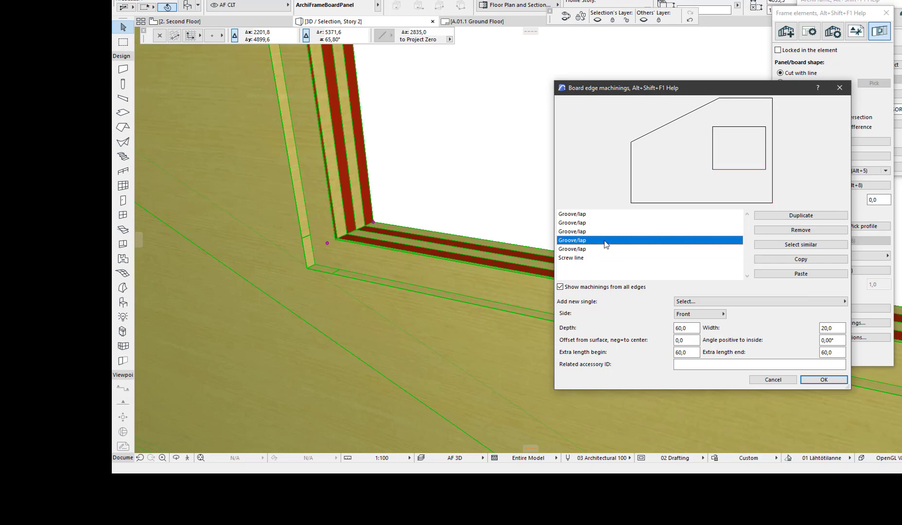
Step: Select the first four Groove/lap rows and set their extra length begin to 0
{"action": "left_click", "coordinate": [586, 216], "text": "shift"}
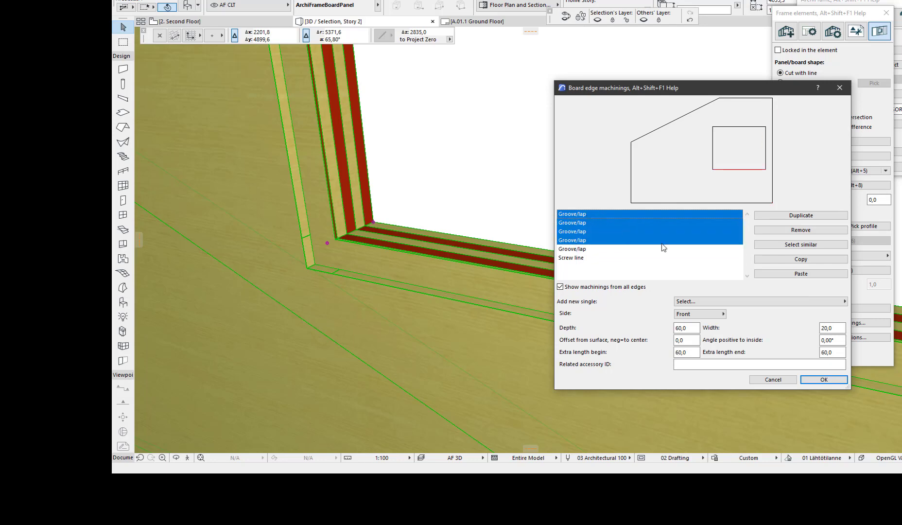
{"action": "double_click", "coordinate": [682, 352]}
{"action": "type", "text": "0"}
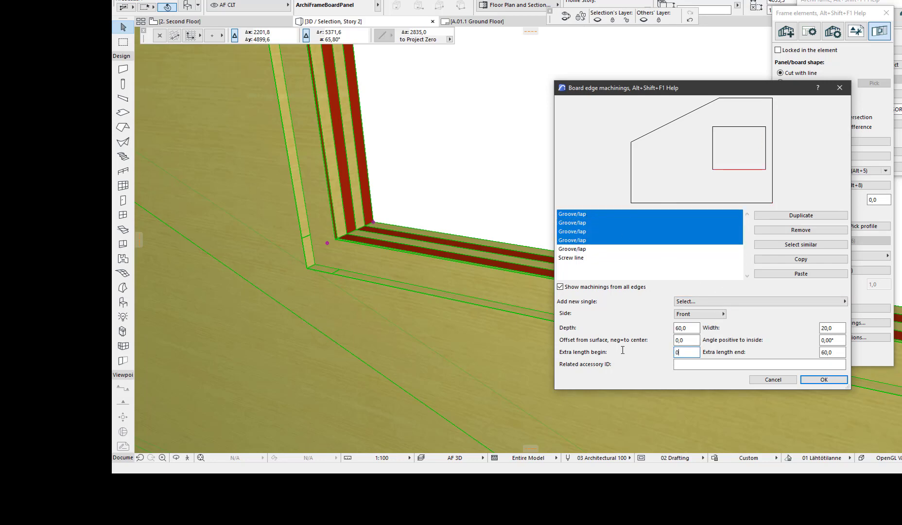
{"action": "key", "text": "Tab"}
Step: Set extra length end to 0, apply, then remove the four window-opening Groove/lap machinings
{"action": "type", "text": "0"}
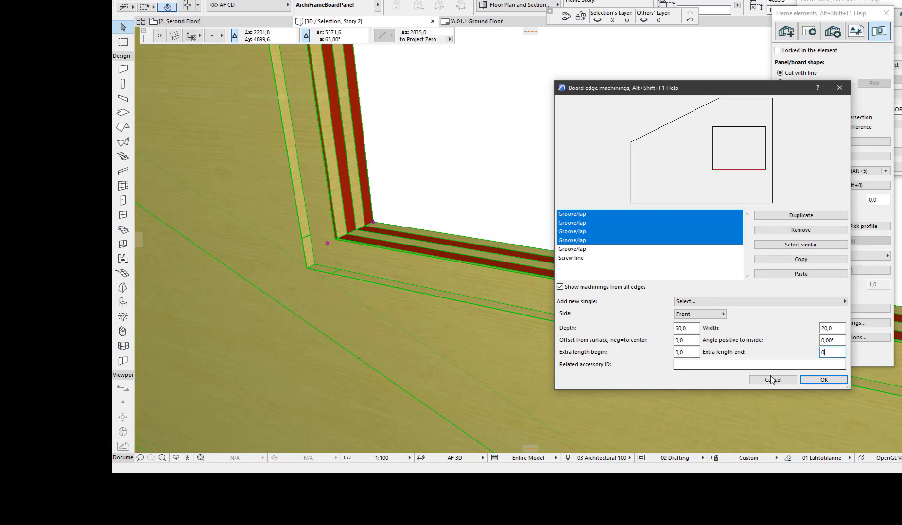
{"action": "left_click", "coordinate": [823, 379]}
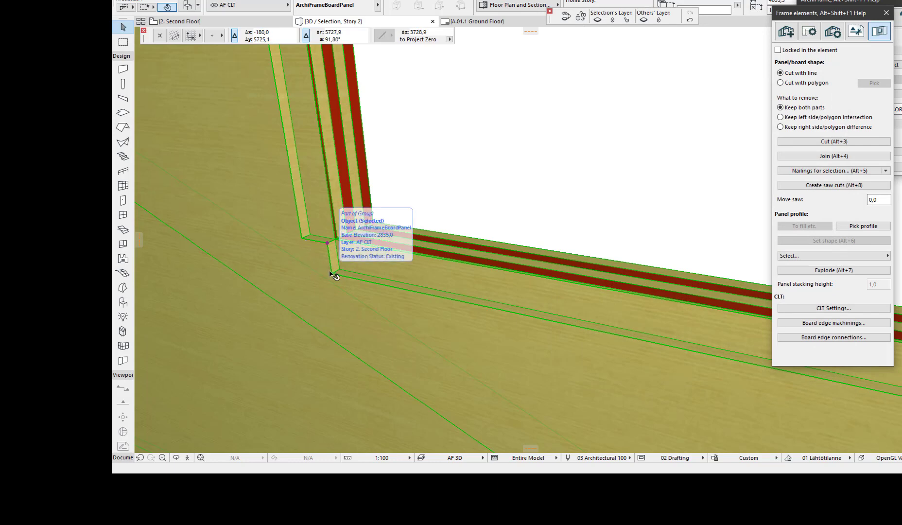
{"action": "left_click", "coordinate": [825, 325]}
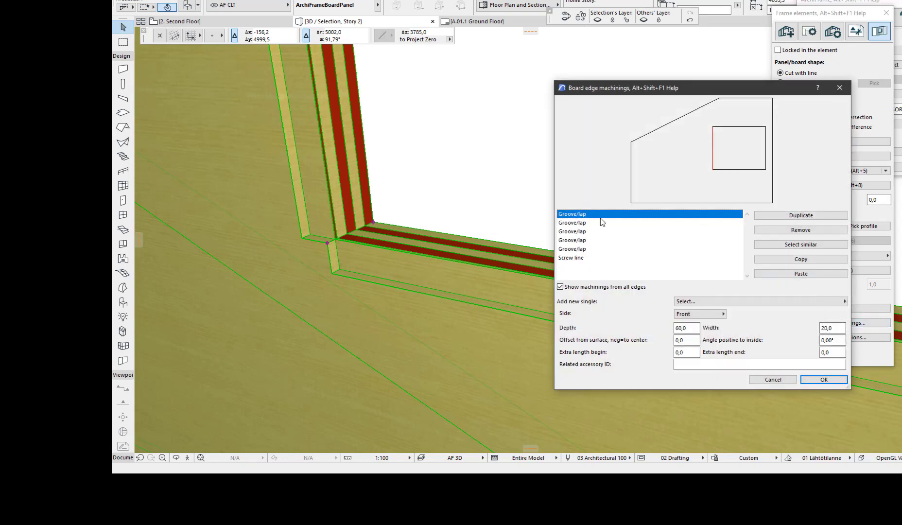
{"action": "left_click", "coordinate": [587, 240], "text": "shift"}
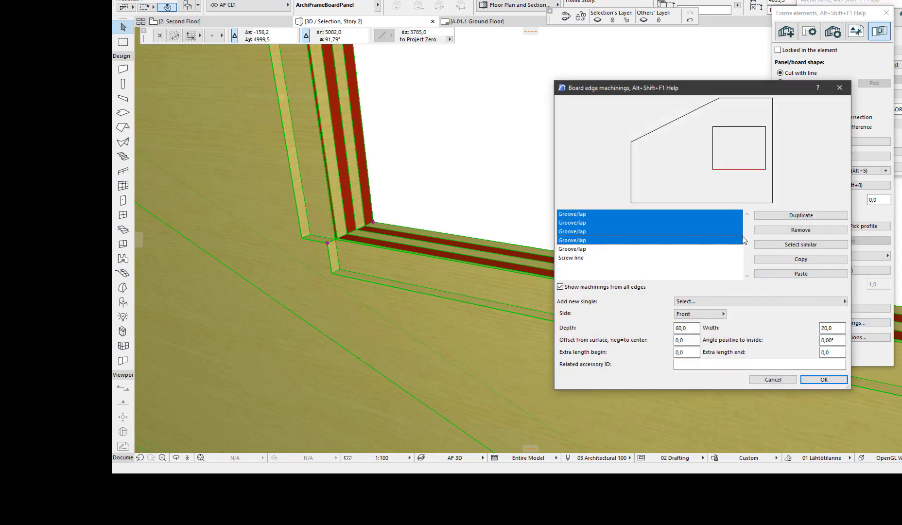
{"action": "left_click", "coordinate": [793, 230]}
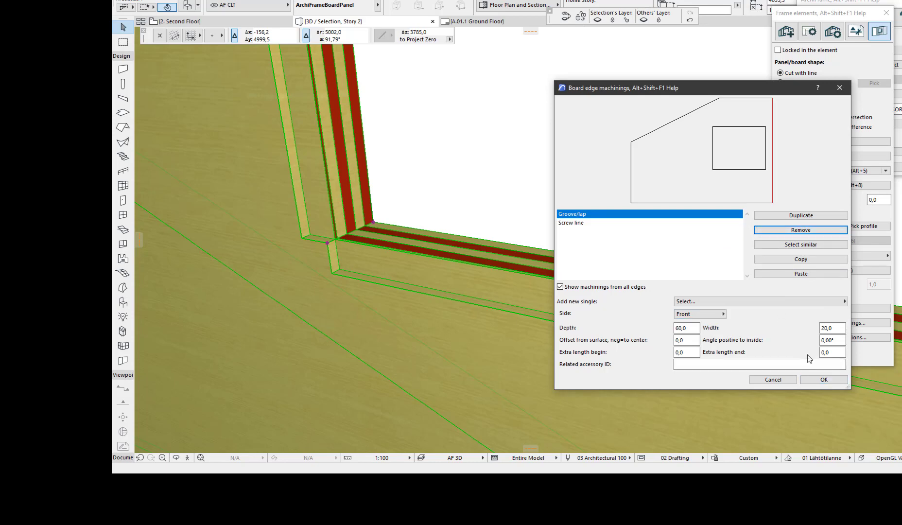
Step: Apply the removal, then give the right-edge Groove/lap the related accessory ID 'CLT OSB 20x120'
{"action": "left_click", "coordinate": [824, 380]}
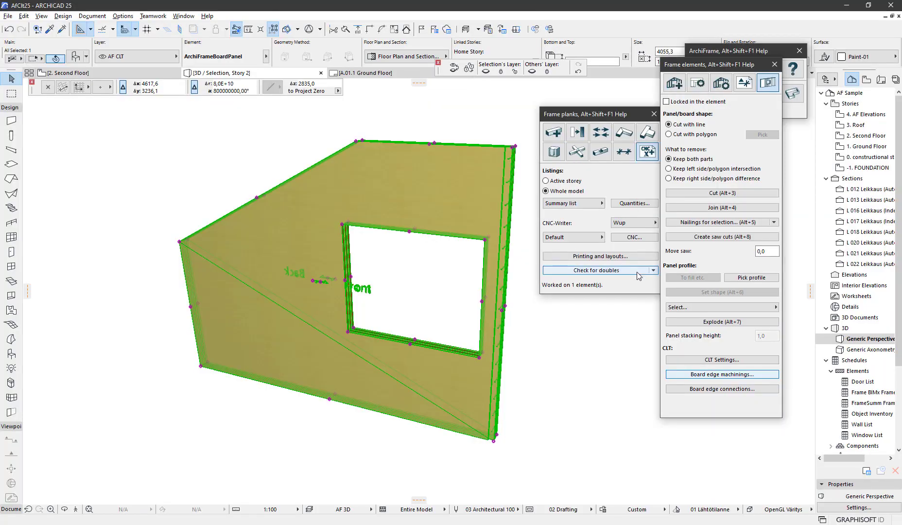
{"action": "left_click", "coordinate": [715, 377]}
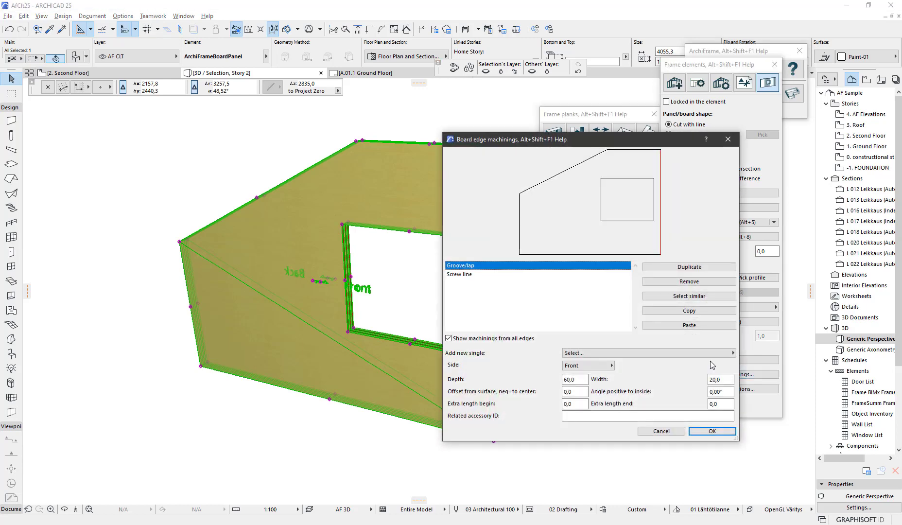
{"action": "left_click", "coordinate": [639, 412]}
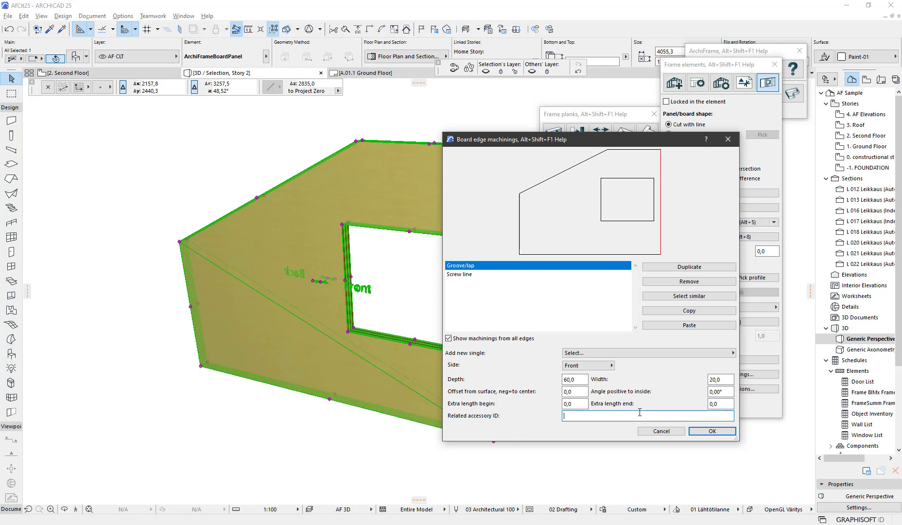
{"action": "type", "text": "CLT OSB 20x120"}
{"action": "left_click", "coordinate": [584, 378]}
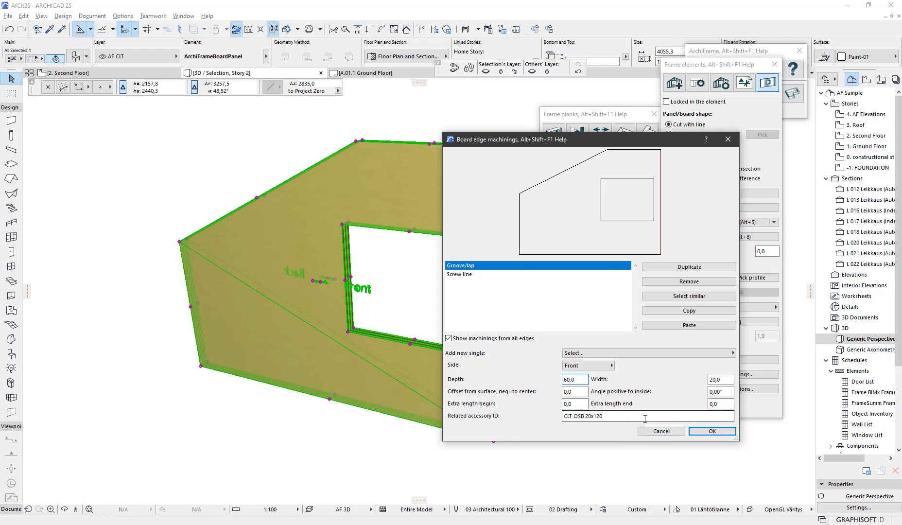
{"action": "left_click", "coordinate": [712, 431]}
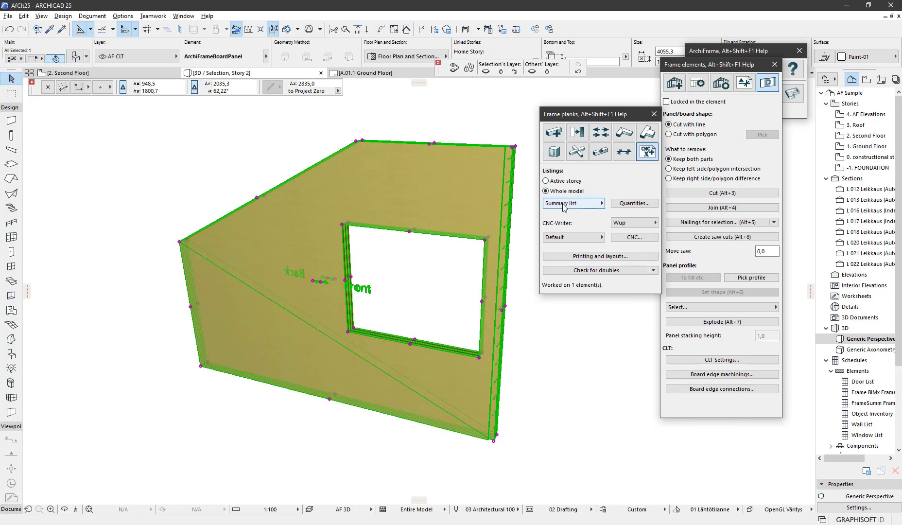
Step: Export the Quantities summary list to AfClt25_summary.xlsx, overwriting the existing file
{"action": "left_click", "coordinate": [583, 203]}
{"action": "left_click", "coordinate": [622, 213]}
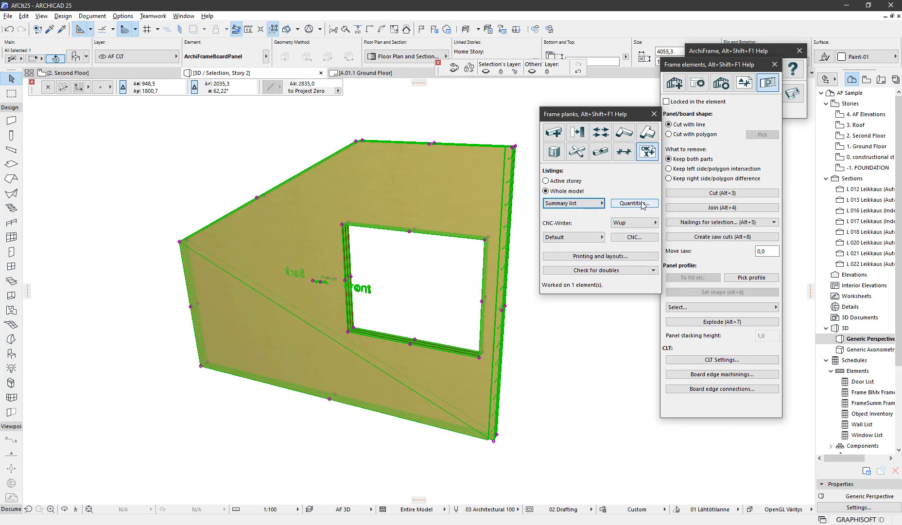
{"action": "left_click", "coordinate": [632, 204]}
{"action": "left_click", "coordinate": [616, 246]}
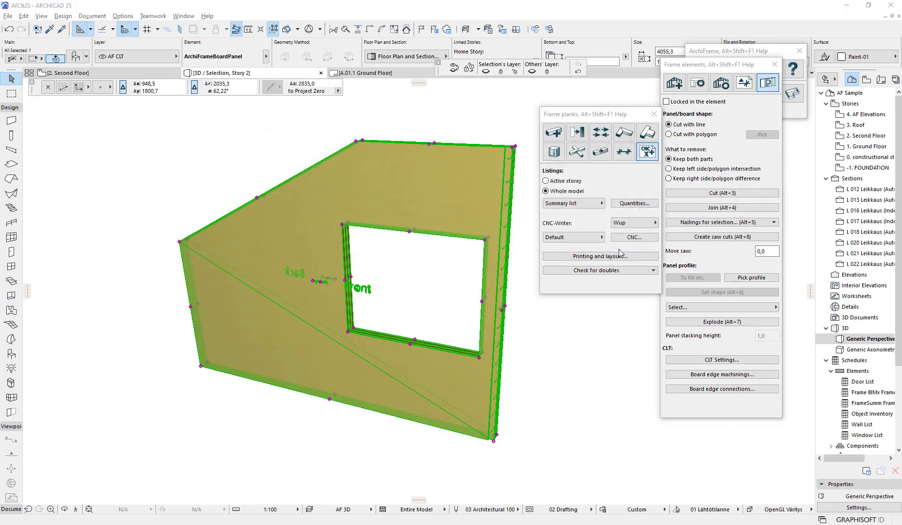
{"action": "key", "text": "Return"}
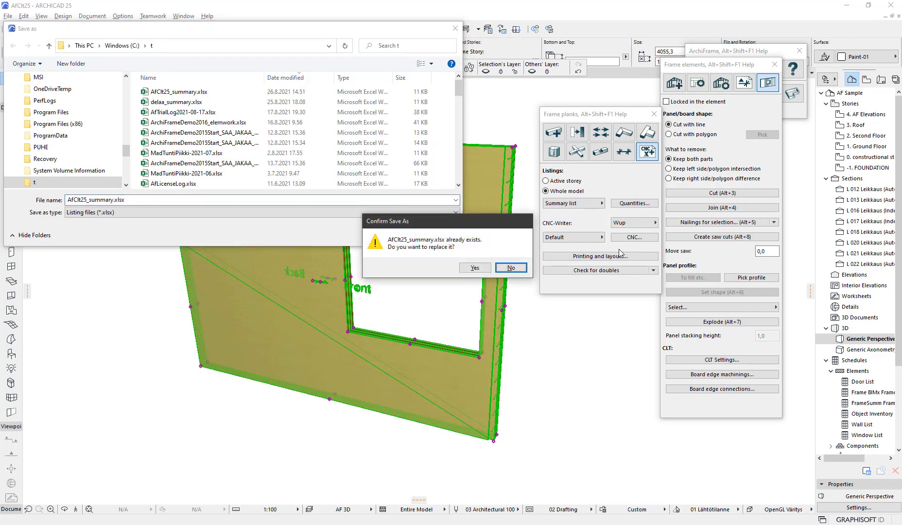
{"action": "key", "text": "y"}
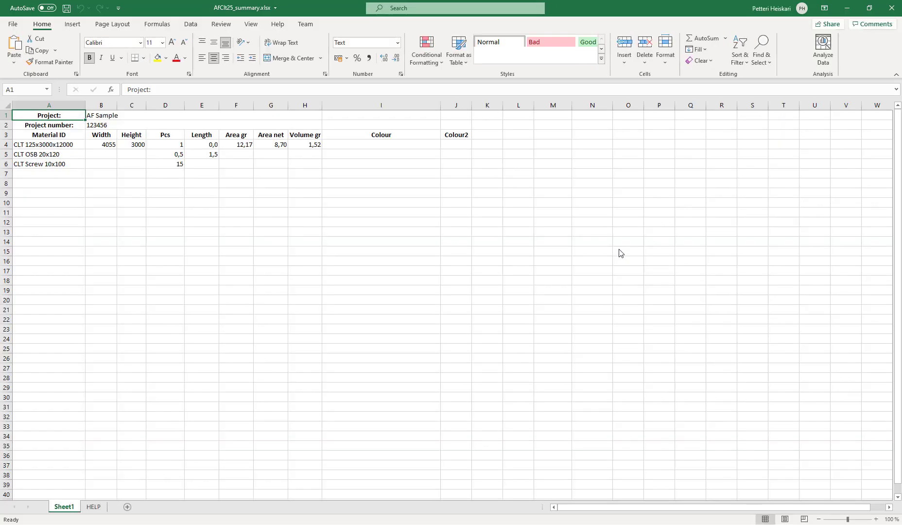
{"action": "key", "text": "Down"}
{"action": "key", "text": "Down"}
{"action": "key", "text": "Down"}
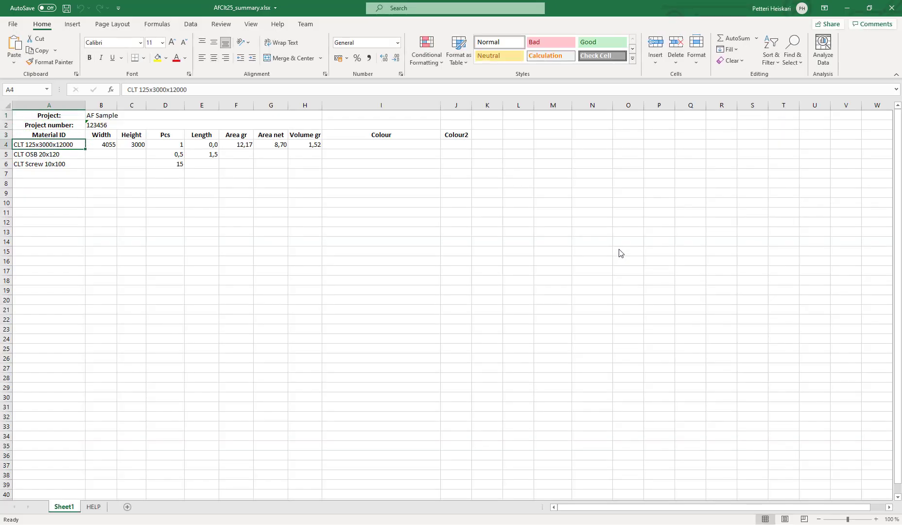
{"action": "key", "text": "Right"}
{"action": "key", "text": "Right"}
{"action": "key", "text": "Right"}
{"action": "key", "text": "Down"}
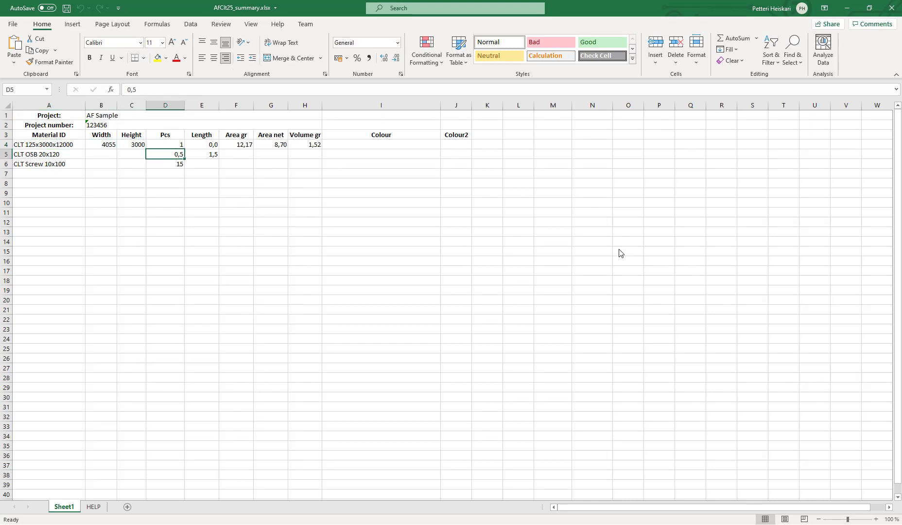
{"action": "key", "text": "Right"}
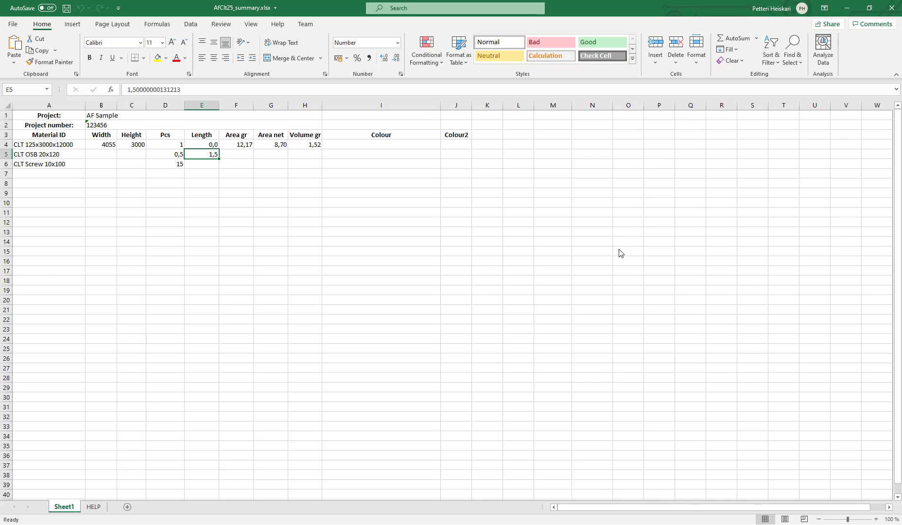
{"action": "key", "text": "Left"}
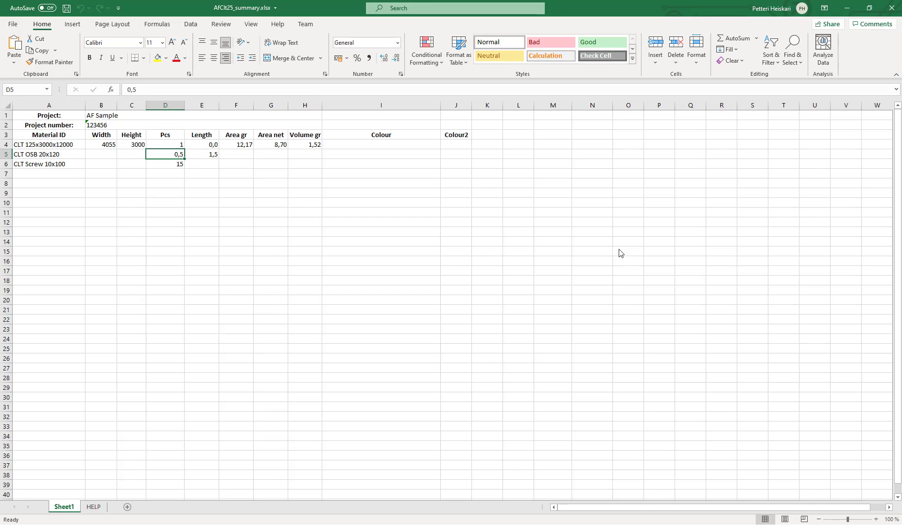
{"action": "key", "text": "Down"}
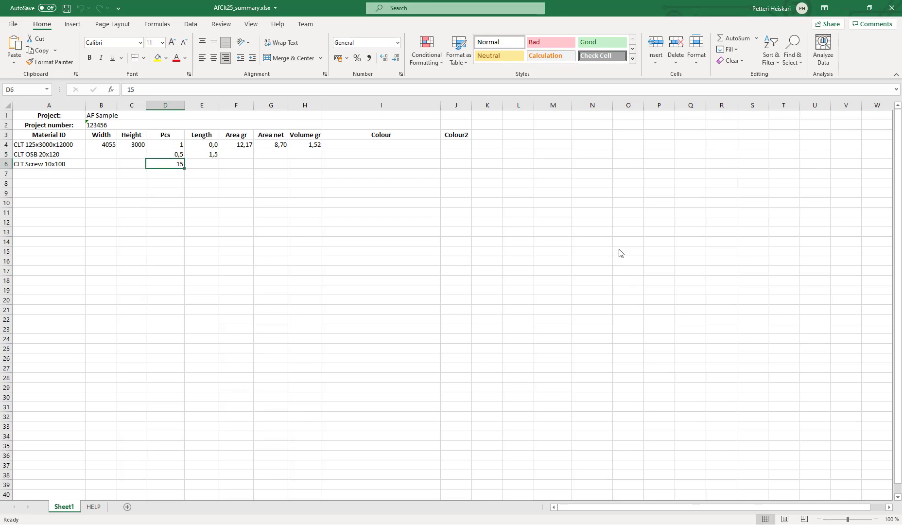